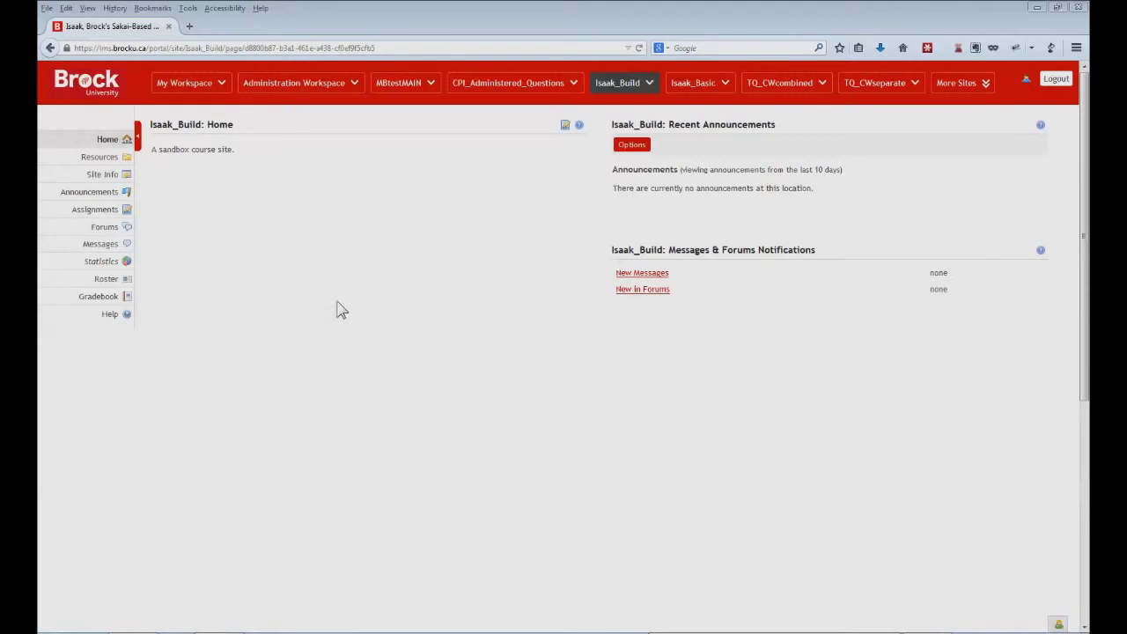
Open the Forums tool from the Isaak_Build site menu.
left_click(55, 232)
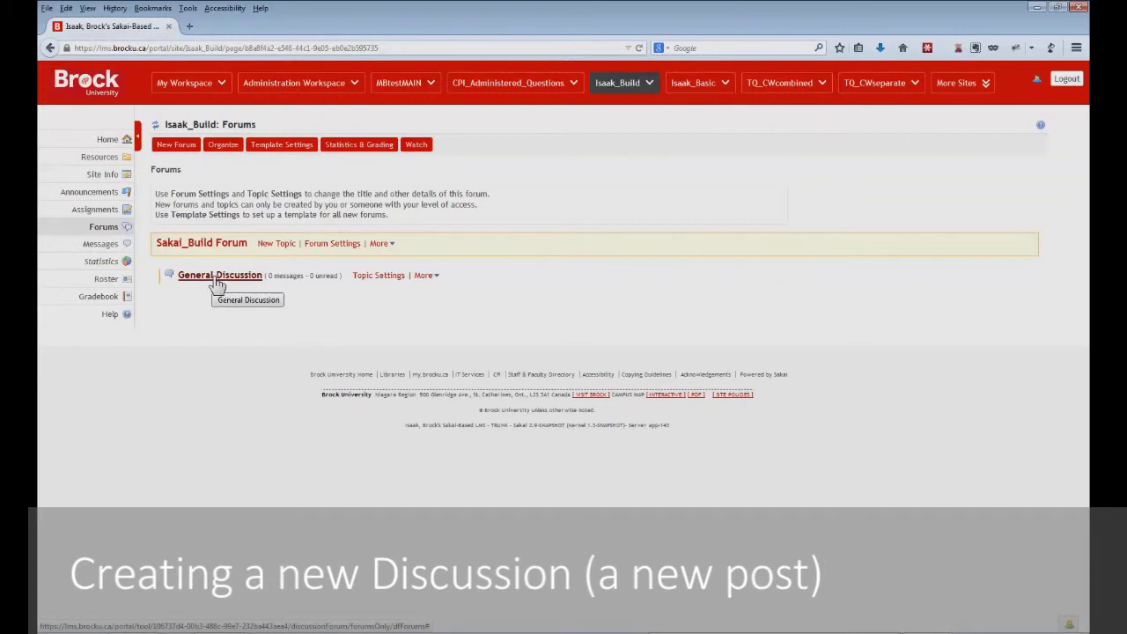
left_click(217, 281)
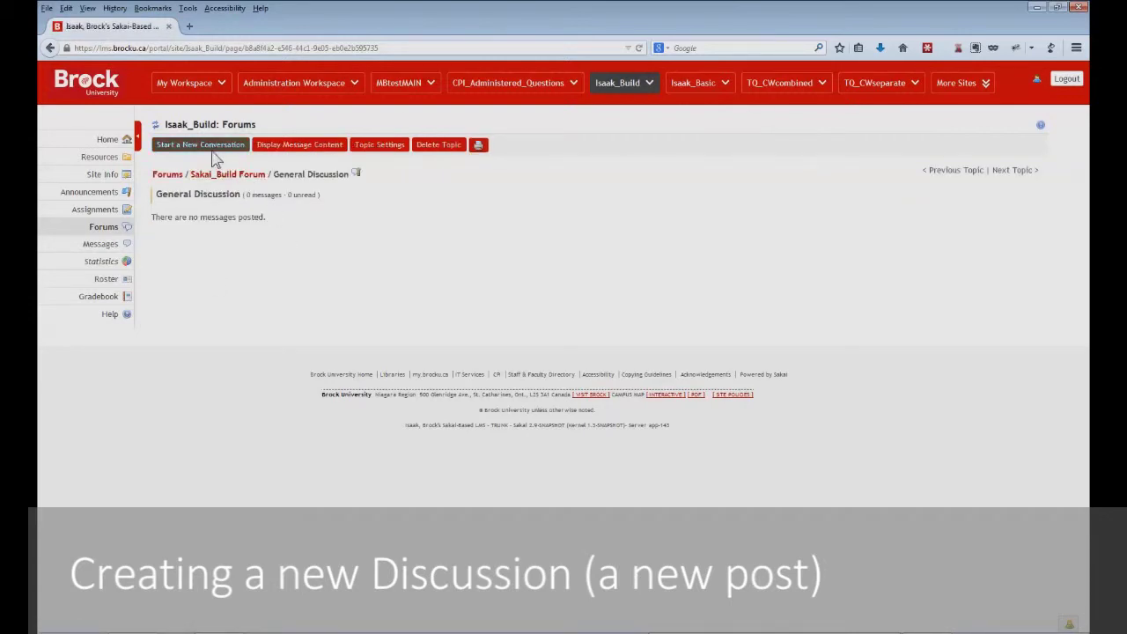
Post a 'Hello students' conversation with lorem ipsum message text in General Discussion.
left_click(208, 154)
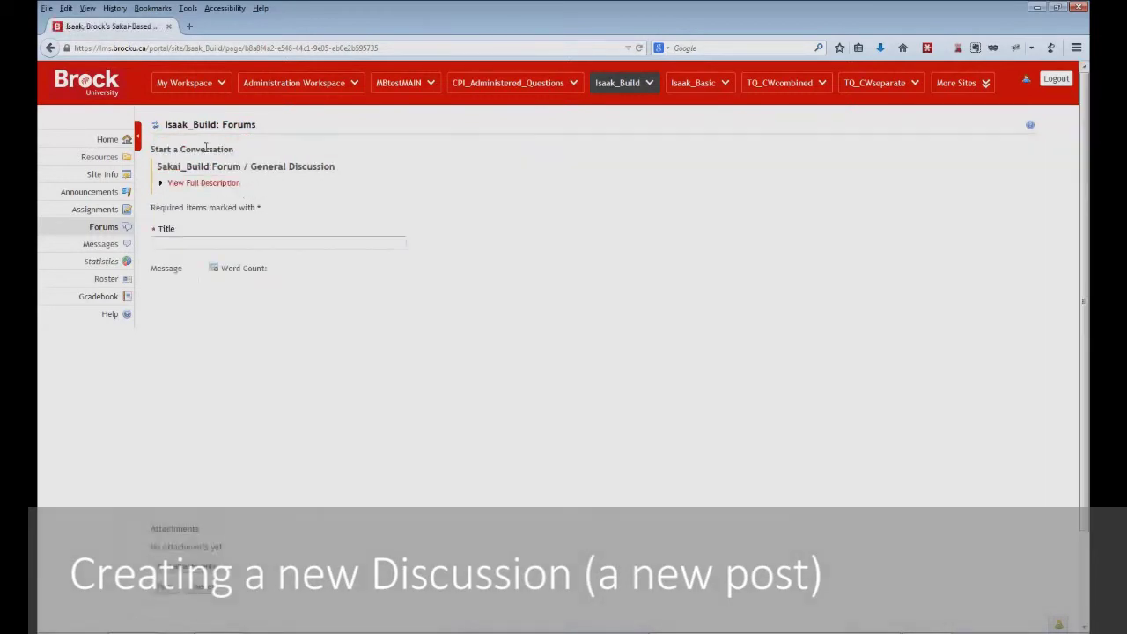
left_click(191, 240)
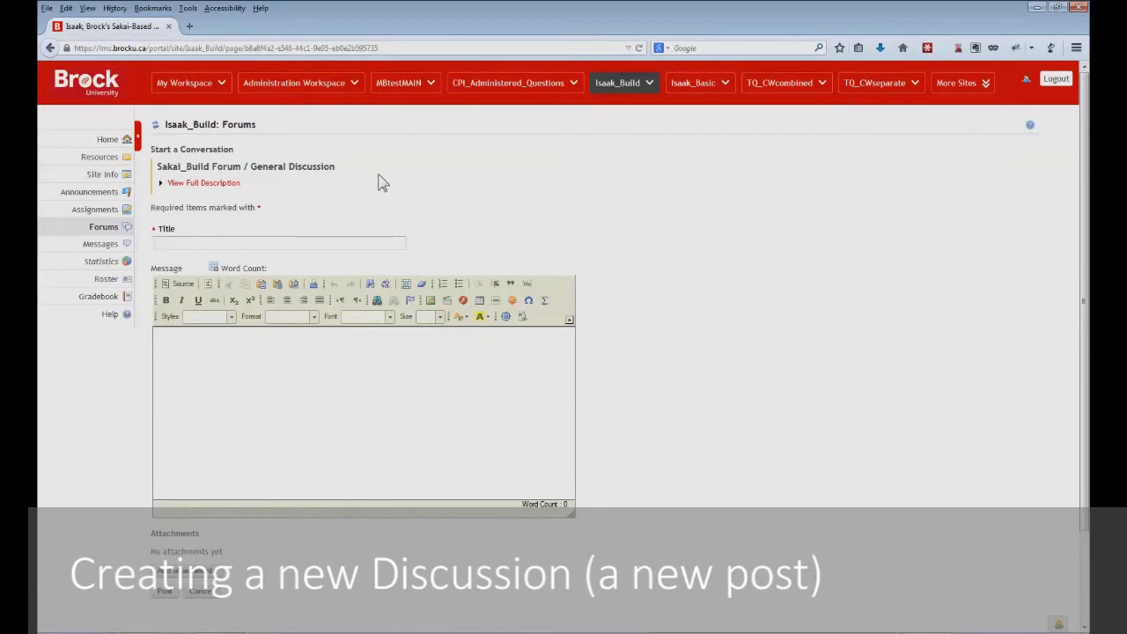
type("Hello students")
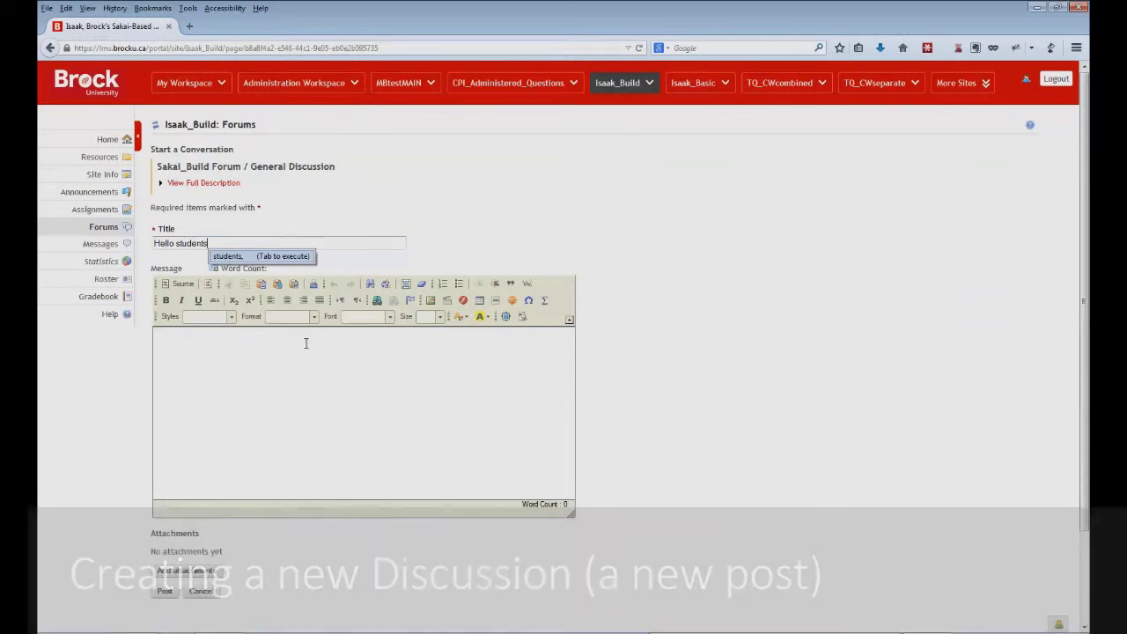
left_click(304, 340)
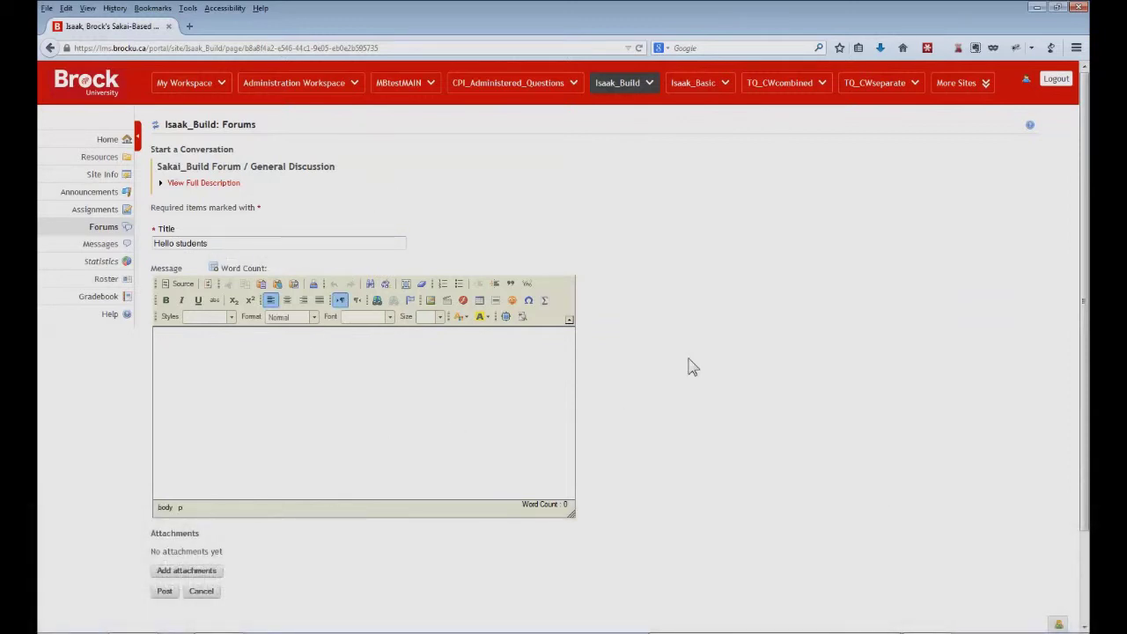
type("Lorem")
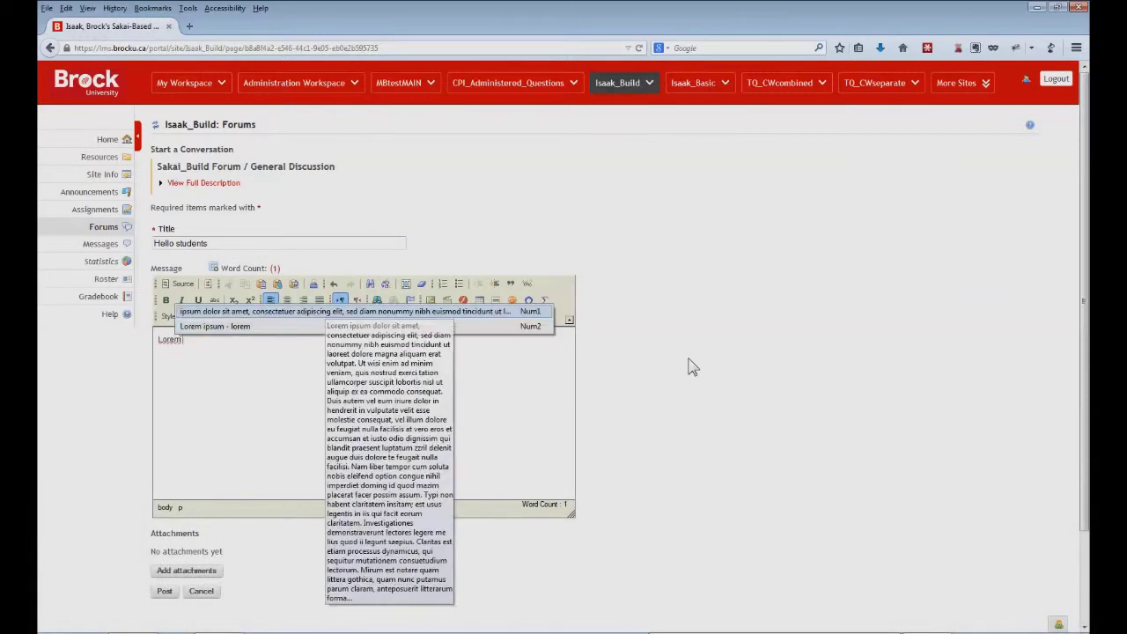
key("Return")
scroll(287, 525, "down", 3)
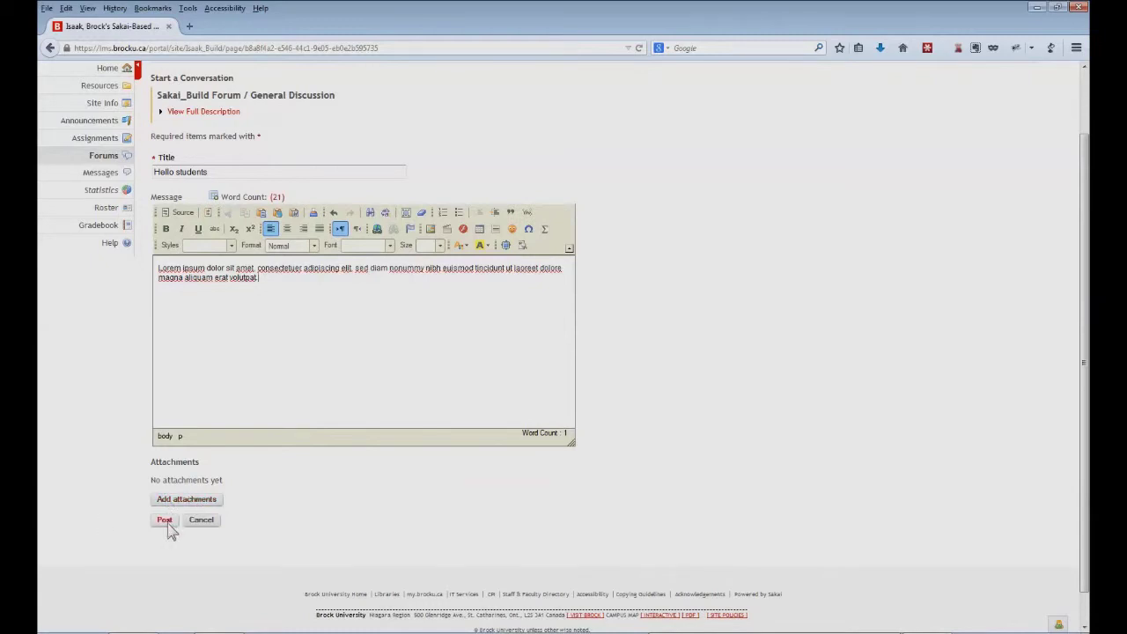
left_click(166, 521)
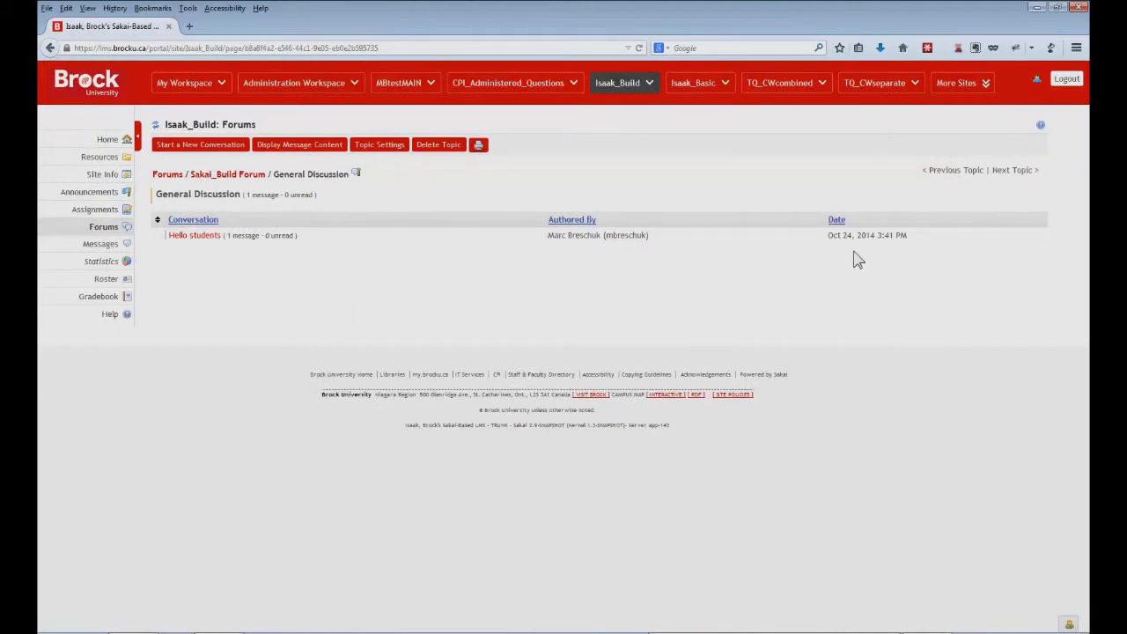
Return to the Sakai_Build Forum page and begin a new topic there.
left_click(214, 177)
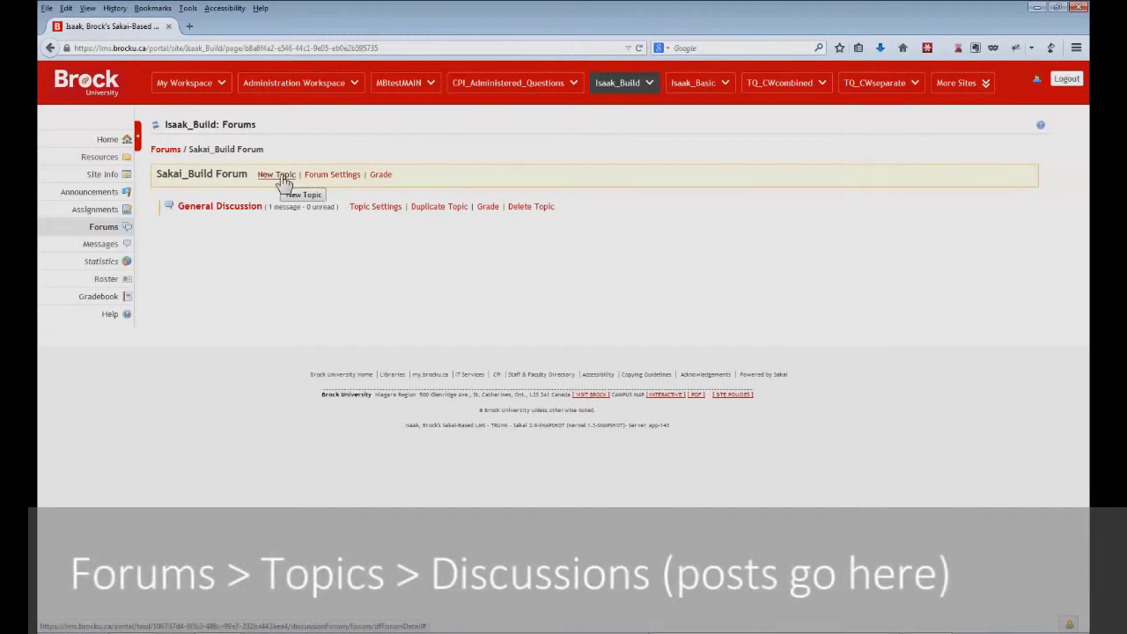
left_click(277, 174)
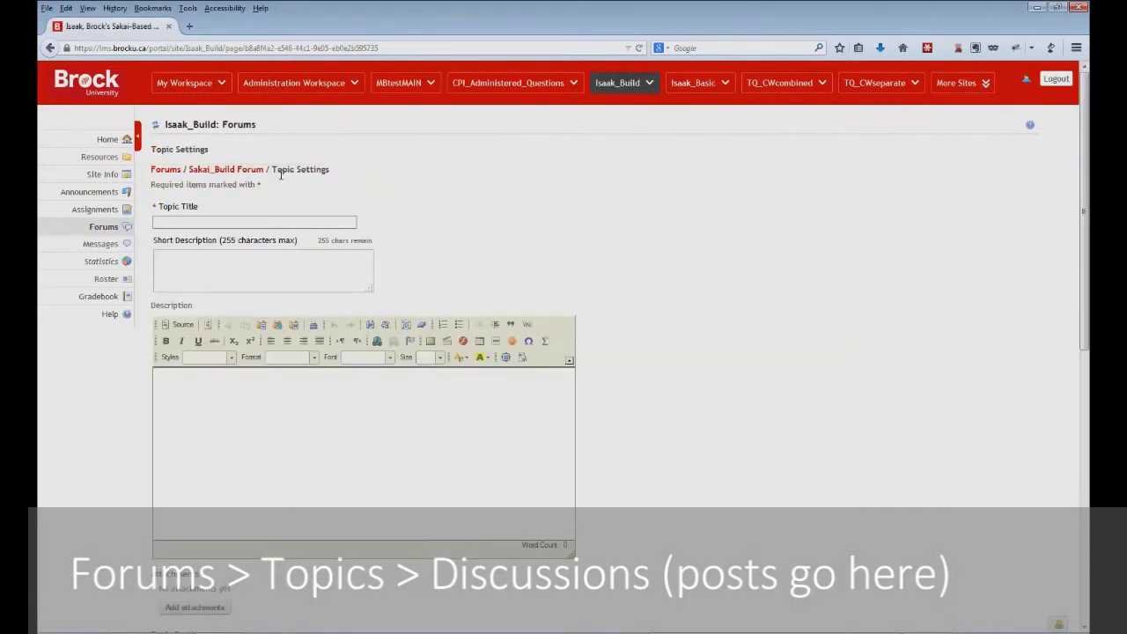
Title the topic 'Chapter one discussion' with short description 'Post your thoughts about chapter one here'.
left_click(287, 221)
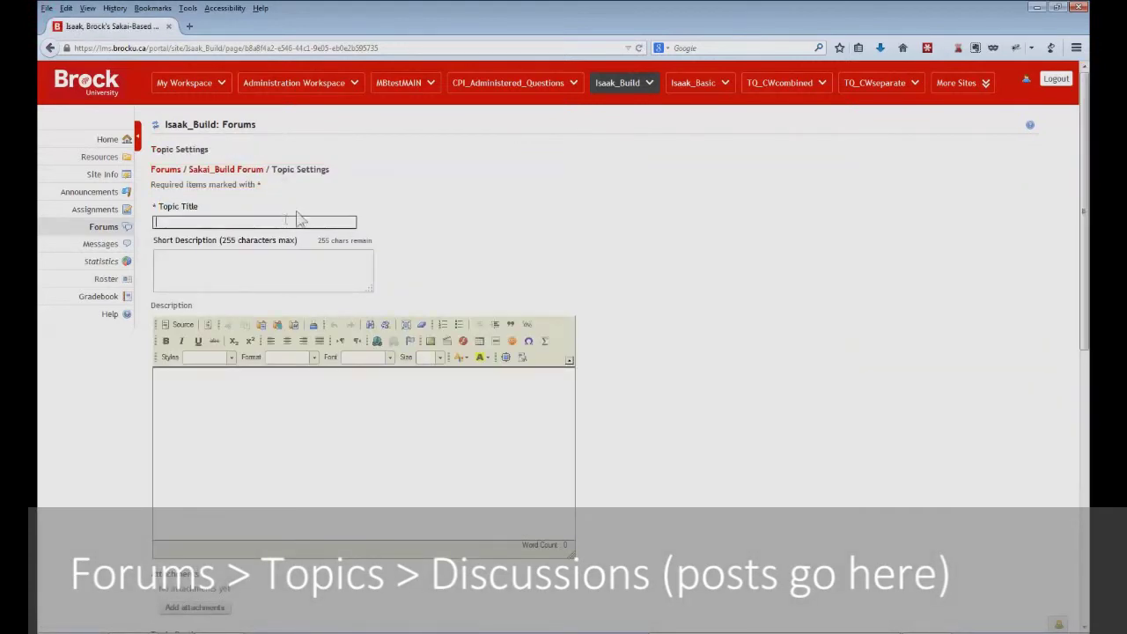
type("Chapter one discussion")
left_click(272, 257)
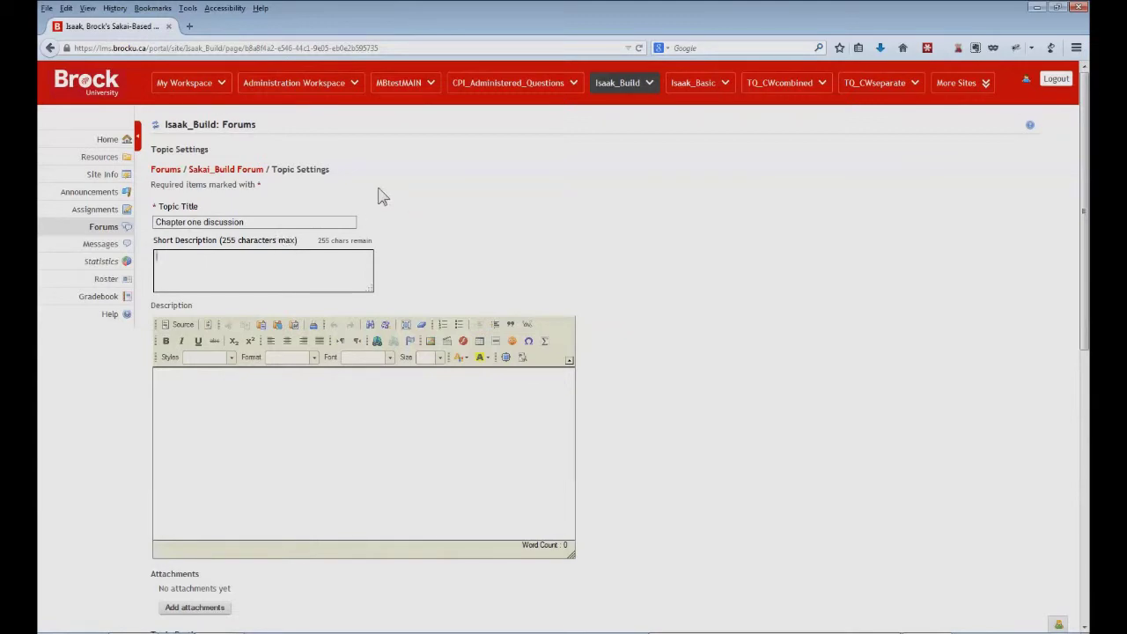
type("Post your thoughts about chapter one here")
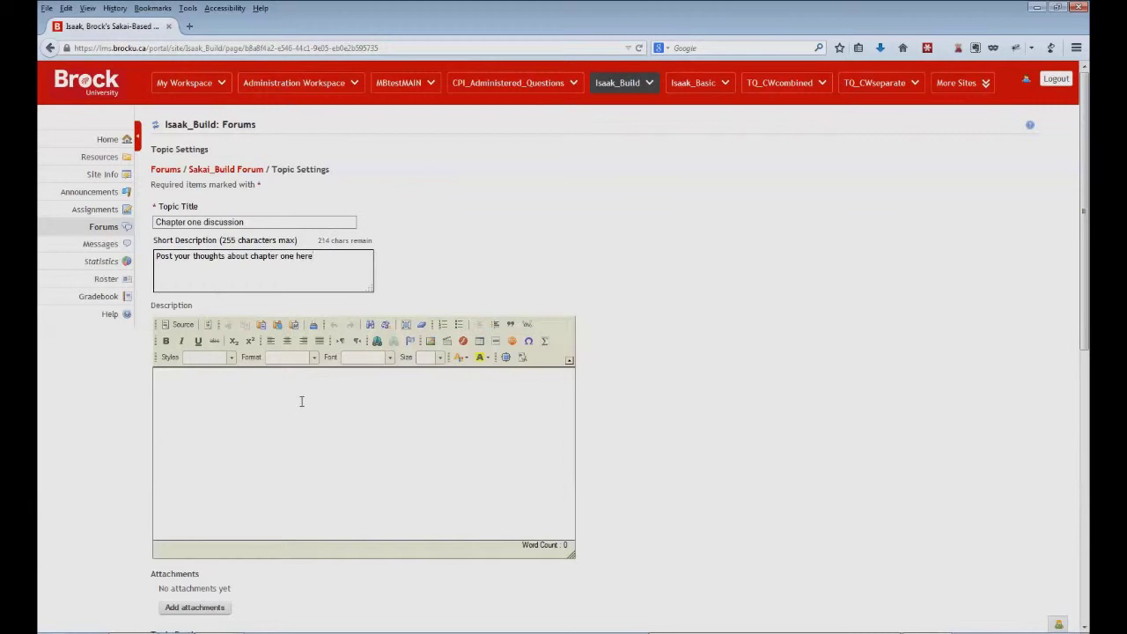
left_click(267, 401)
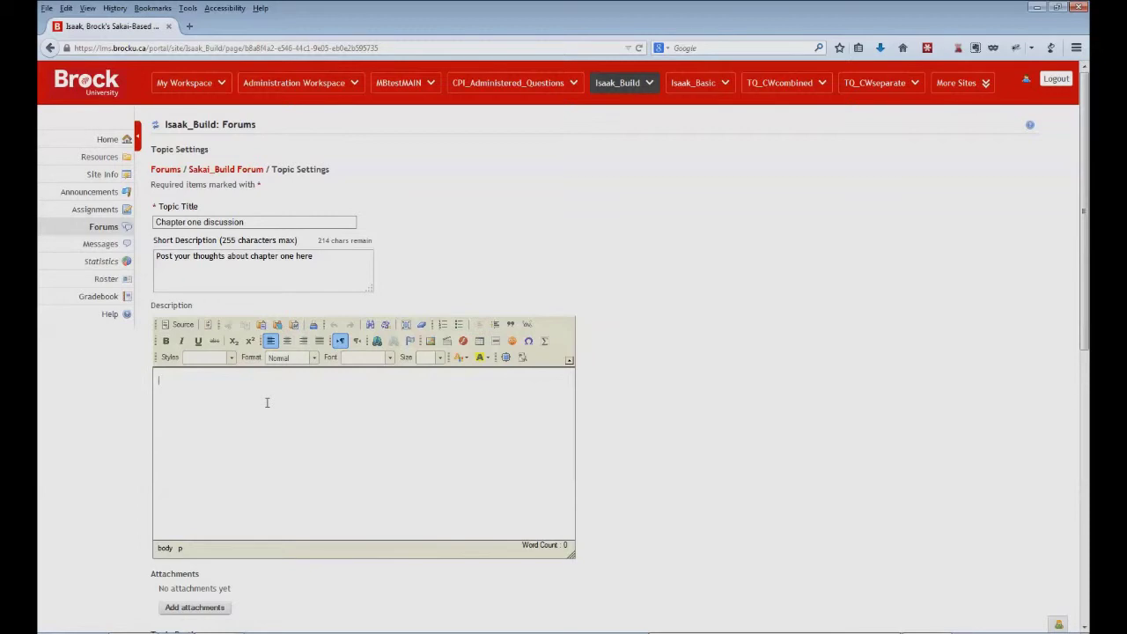
scroll(593, 211, "down", 2)
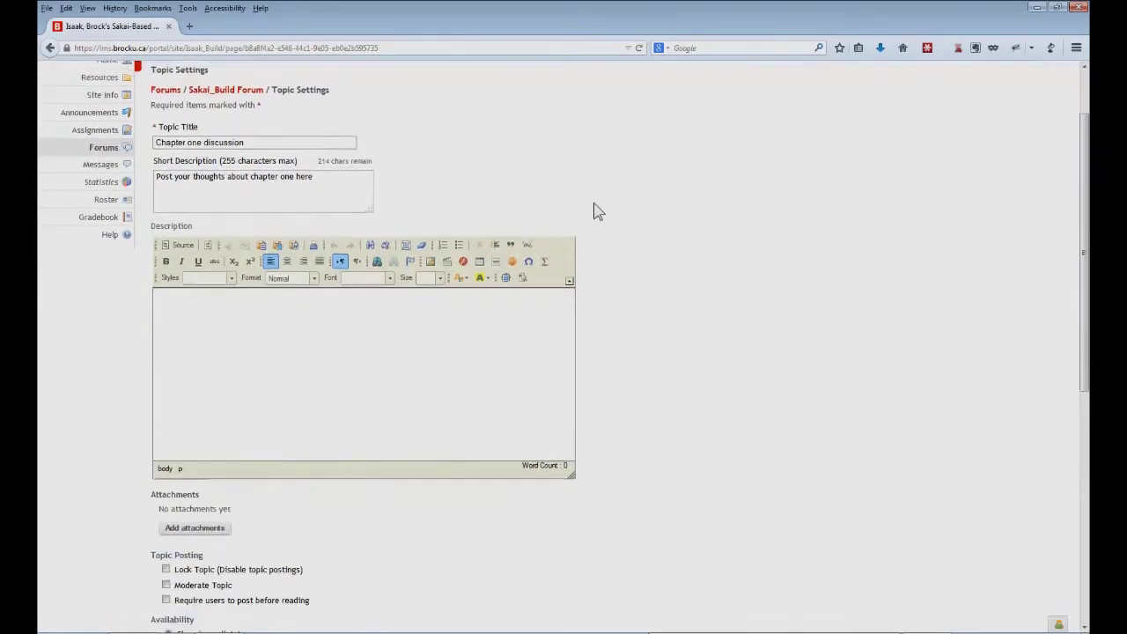
scroll(594, 211, "down", 2)
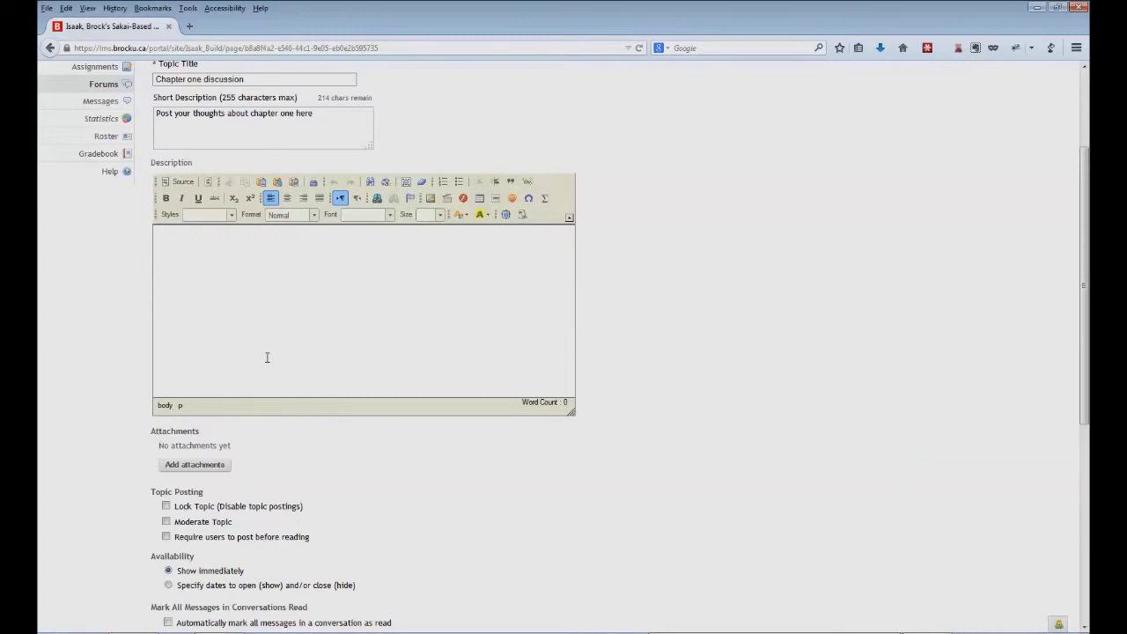
scroll(267, 357, "down", 1)
scroll(267, 357, "up", 1)
scroll(267, 358, "down", 2)
scroll(271, 367, "down", 4)
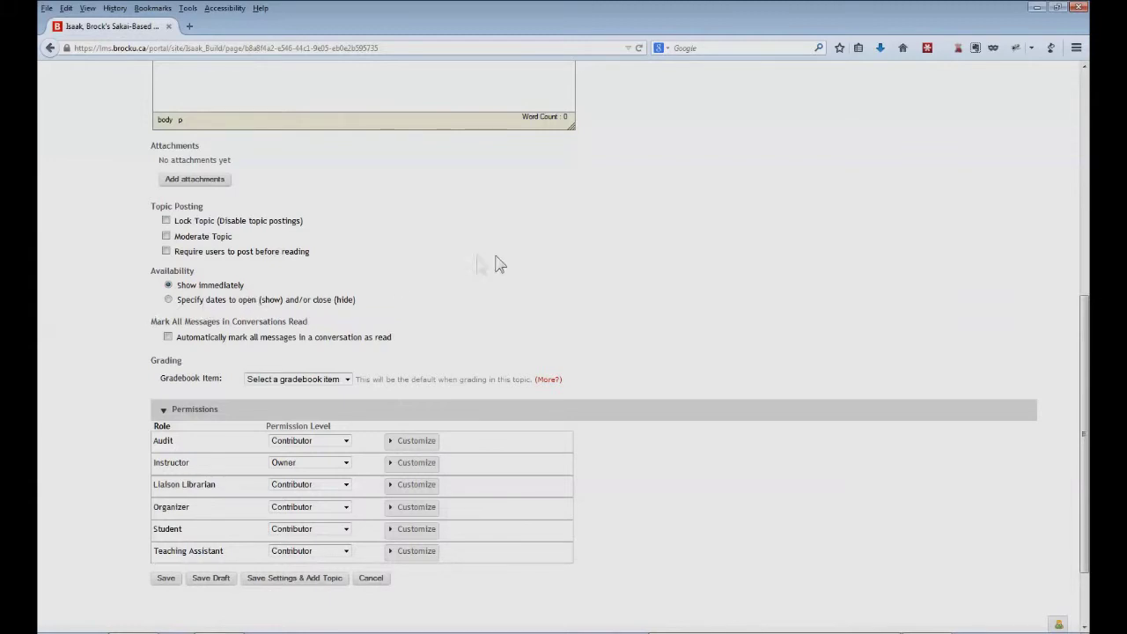
scroll(498, 259, "down", 2)
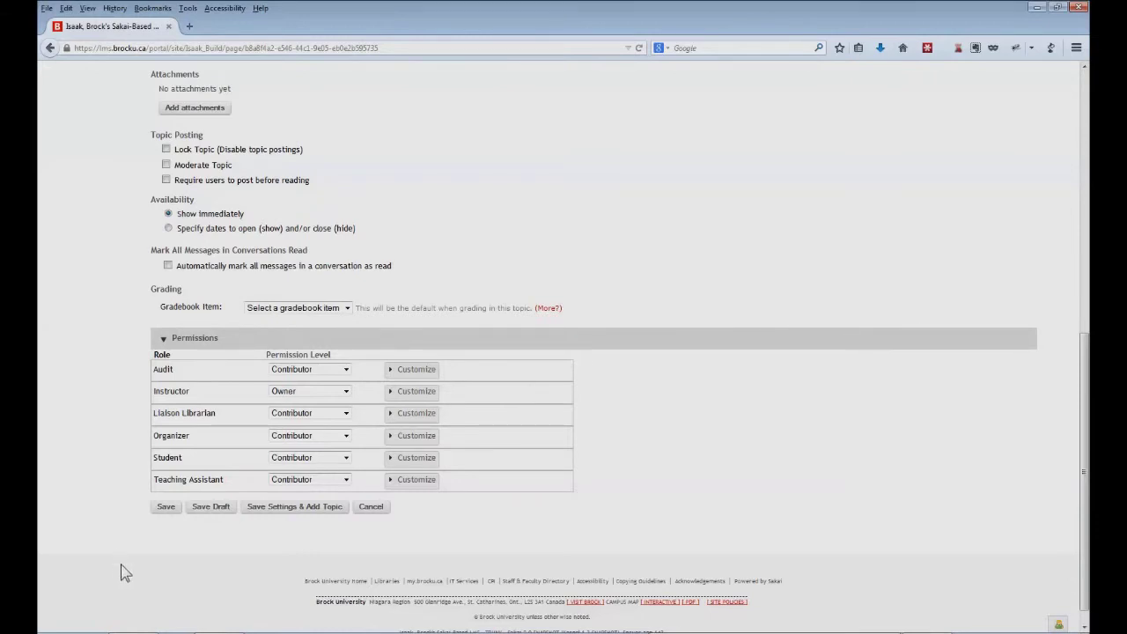
left_click(166, 509)
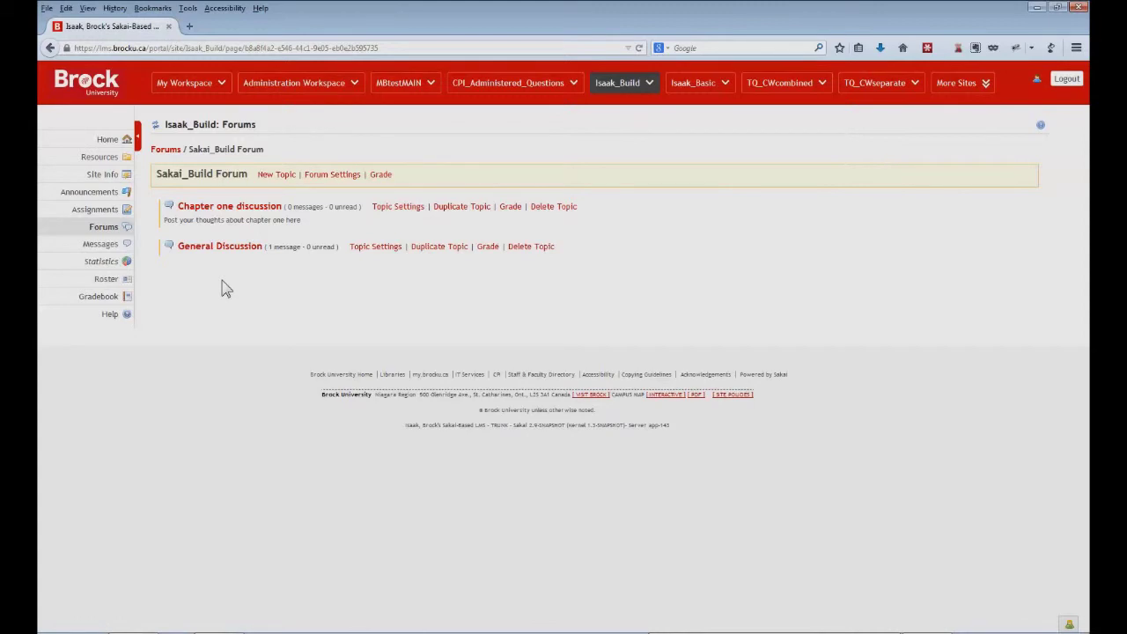
Reload the Forums overview showing Chapter one discussion and General Discussion.
left_click(156, 125)
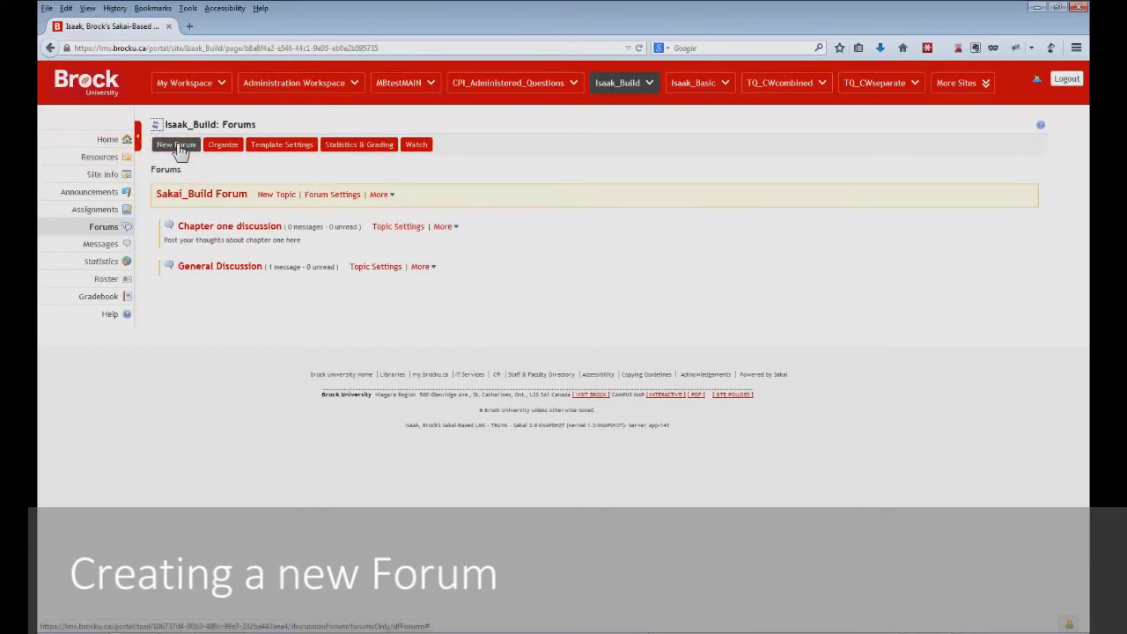
left_click(177, 146)
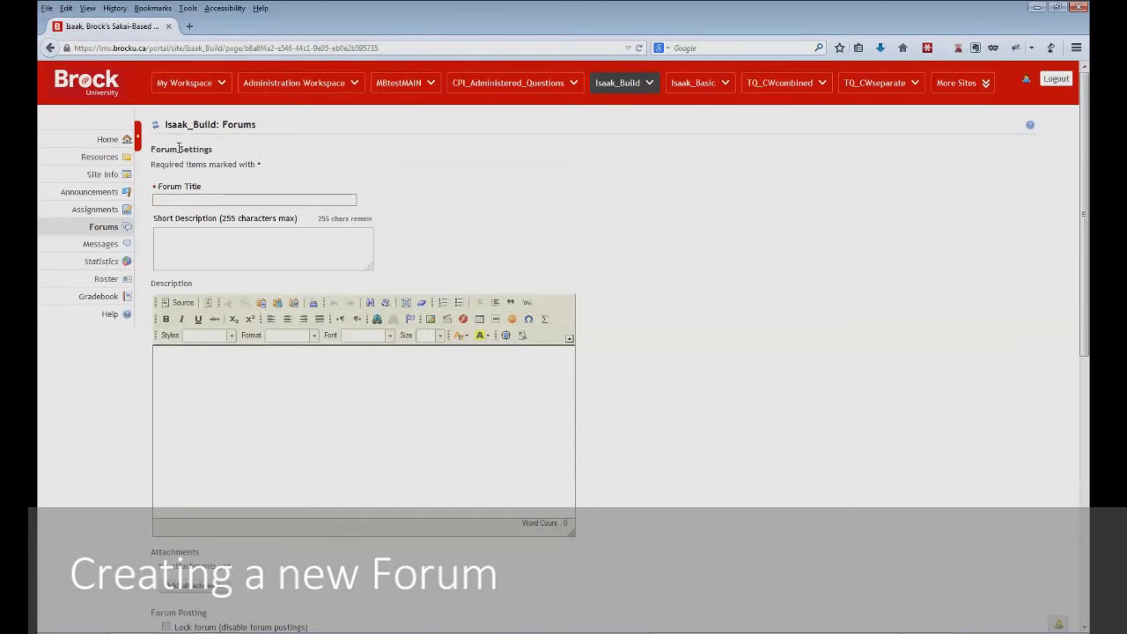
left_click(282, 199)
type("Assignment")
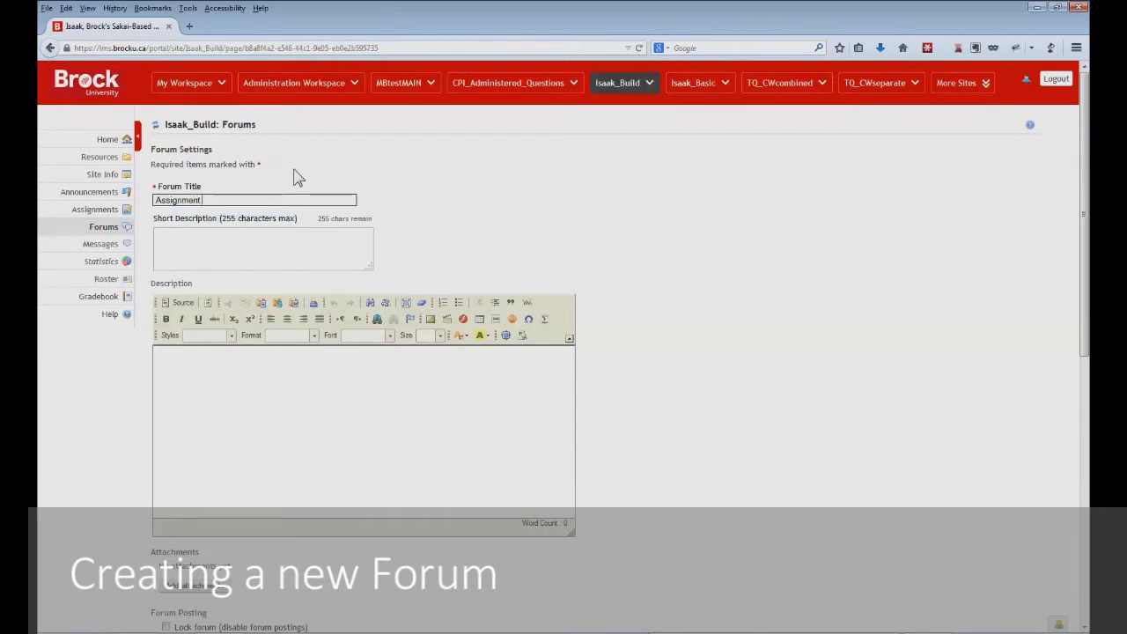
type(" 1 discussion")
left_click(270, 240)
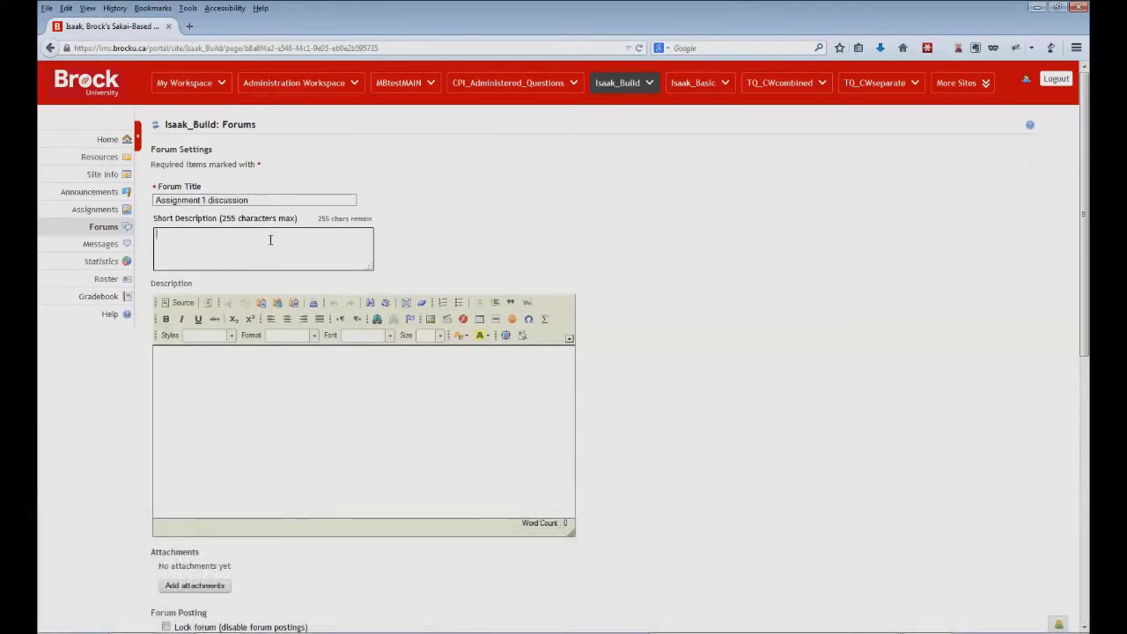
left_click(241, 378)
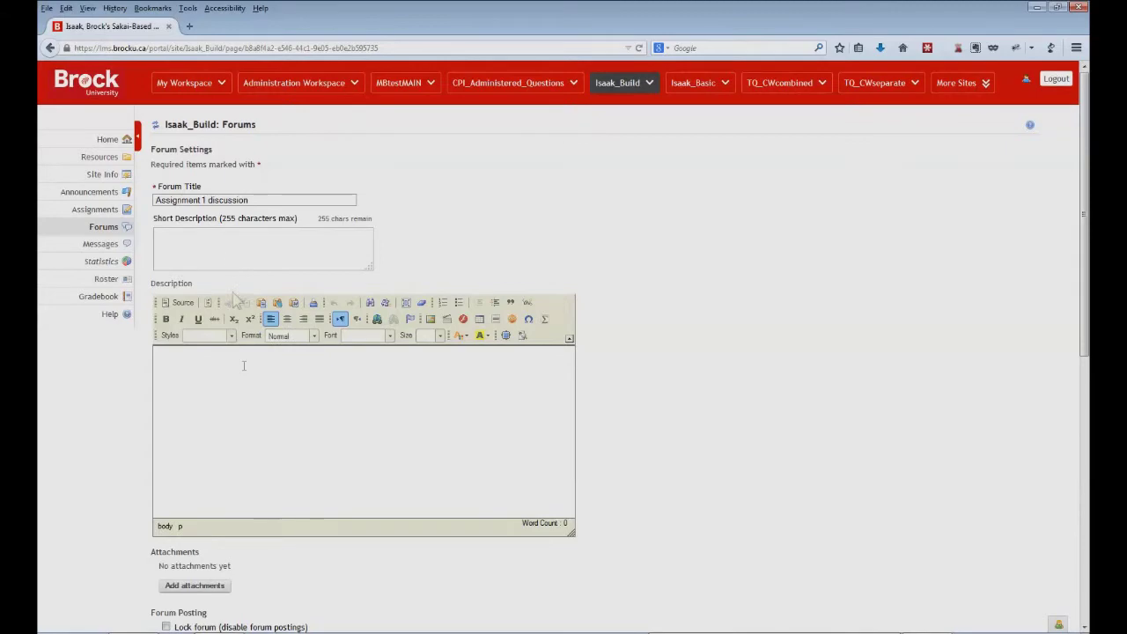
scroll(612, 229, "down", 5)
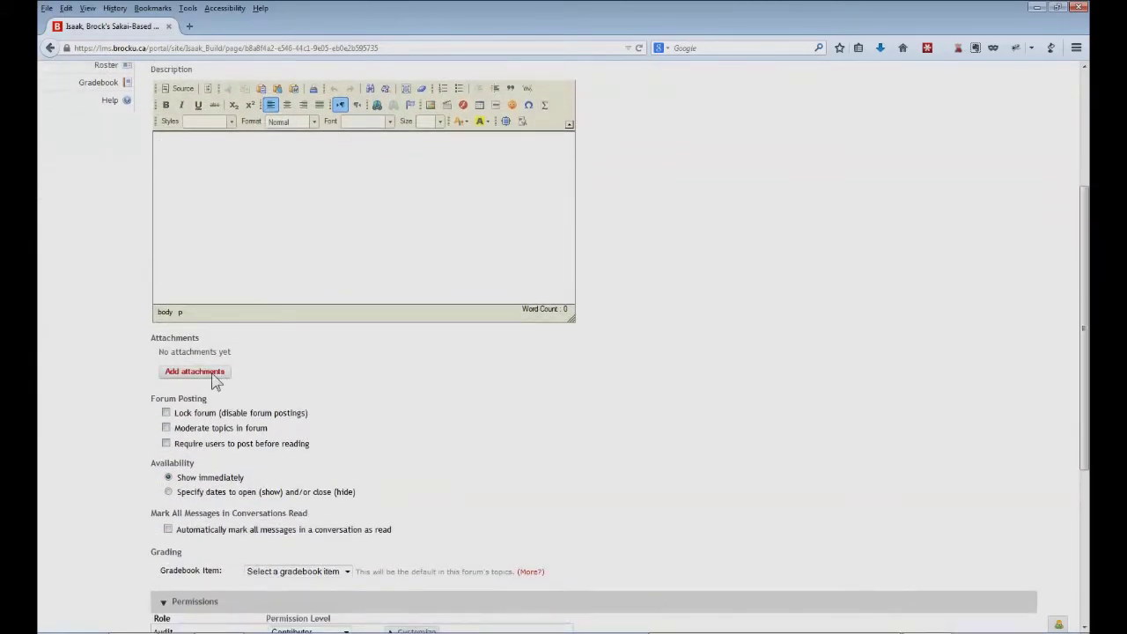
scroll(300, 332, "down", 2)
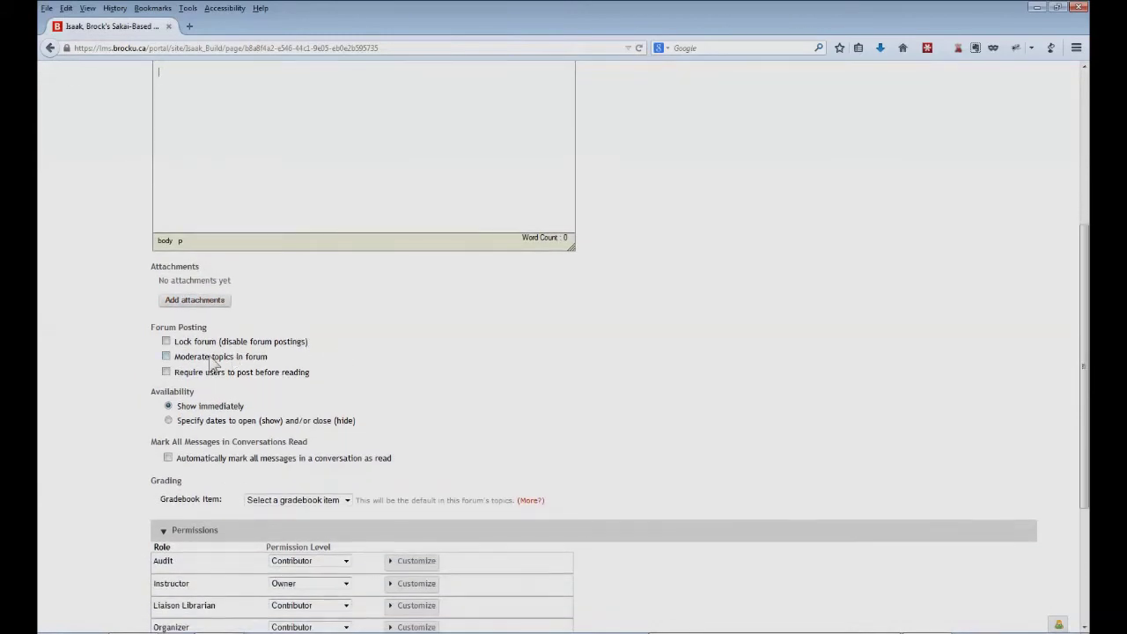
scroll(304, 348, "down", 1)
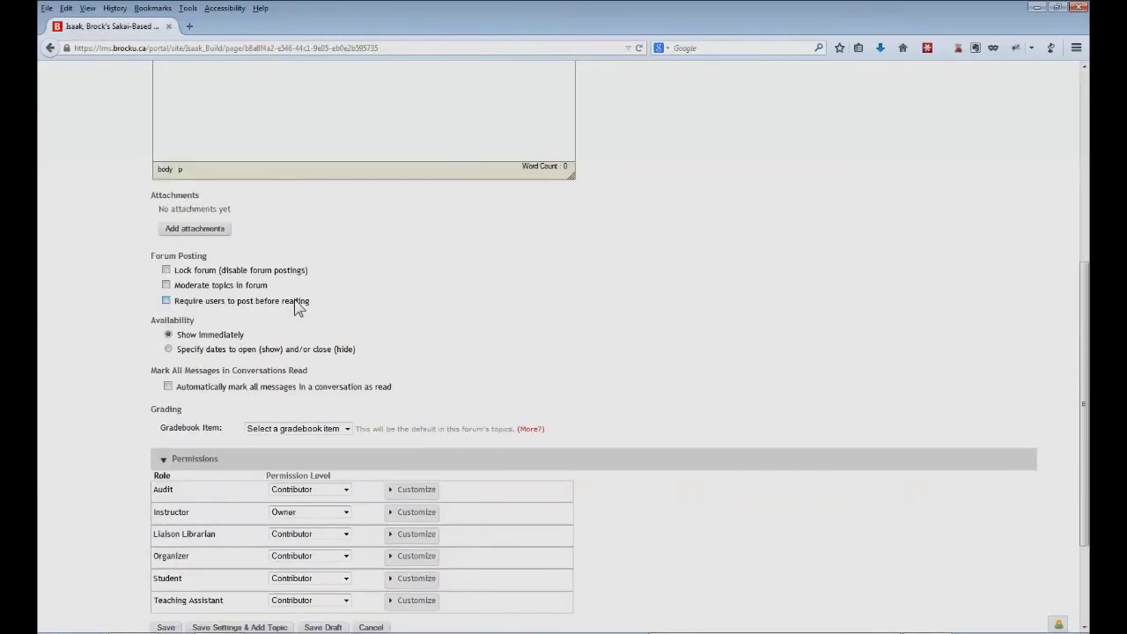
scroll(352, 317, "down", 2)
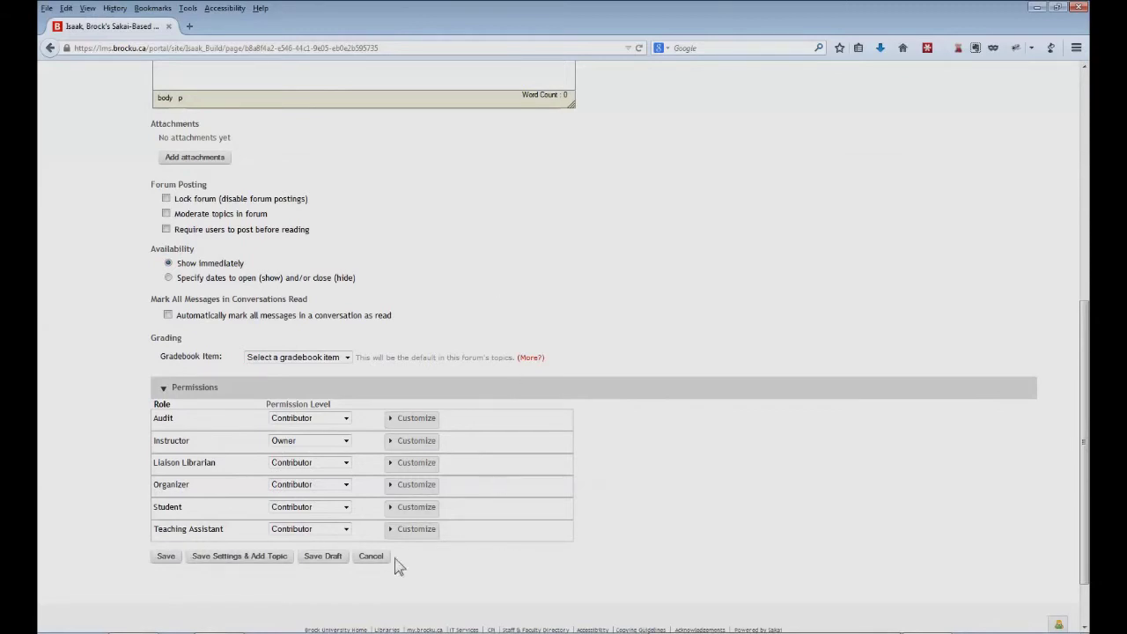
left_click(166, 557)
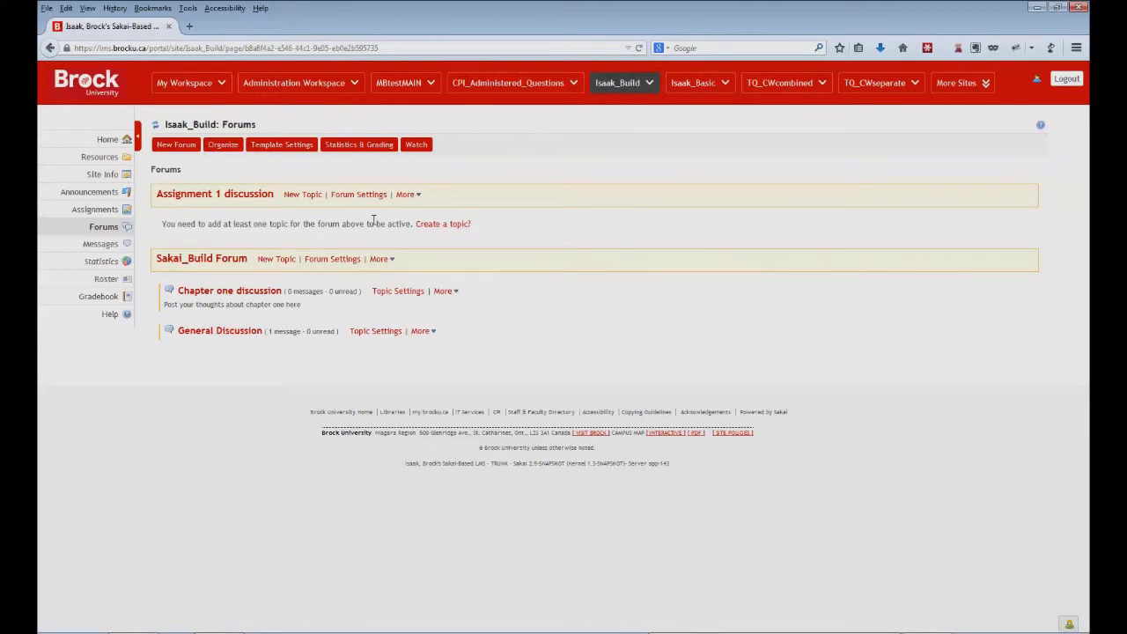
Start a new topic in the Assignment 1 discussion forum.
left_click(308, 198)
Name the new topic 'Week 2' and save it.
left_click(208, 220)
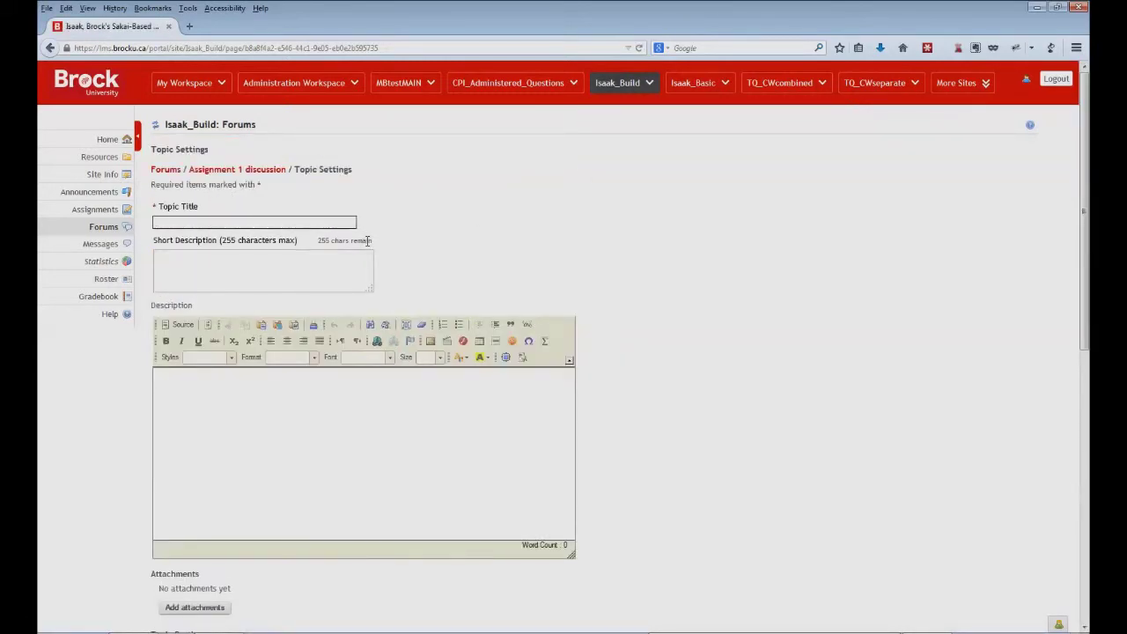
type("Week 2")
left_click(516, 238)
scroll(518, 238, "down", 5)
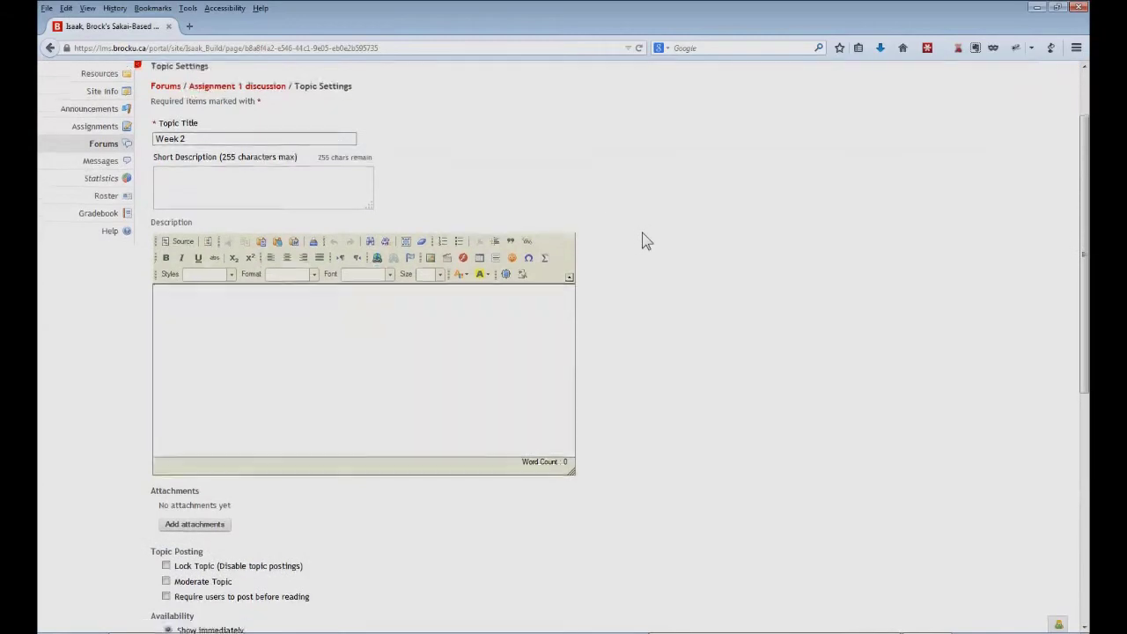
scroll(643, 236, "down", 4)
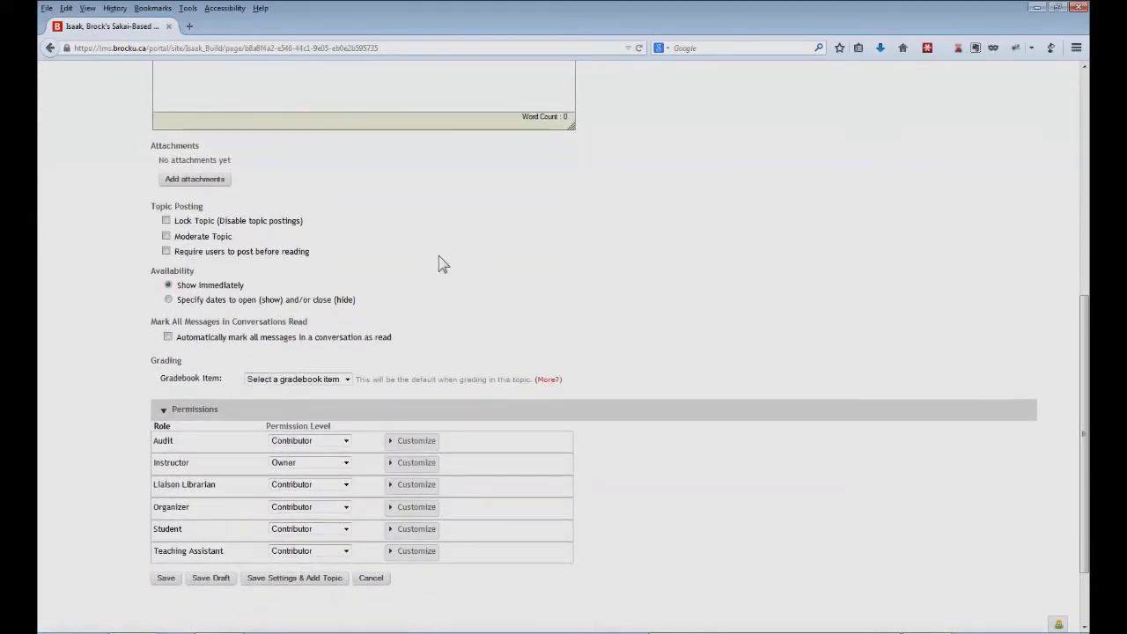
scroll(441, 262, "down", 2)
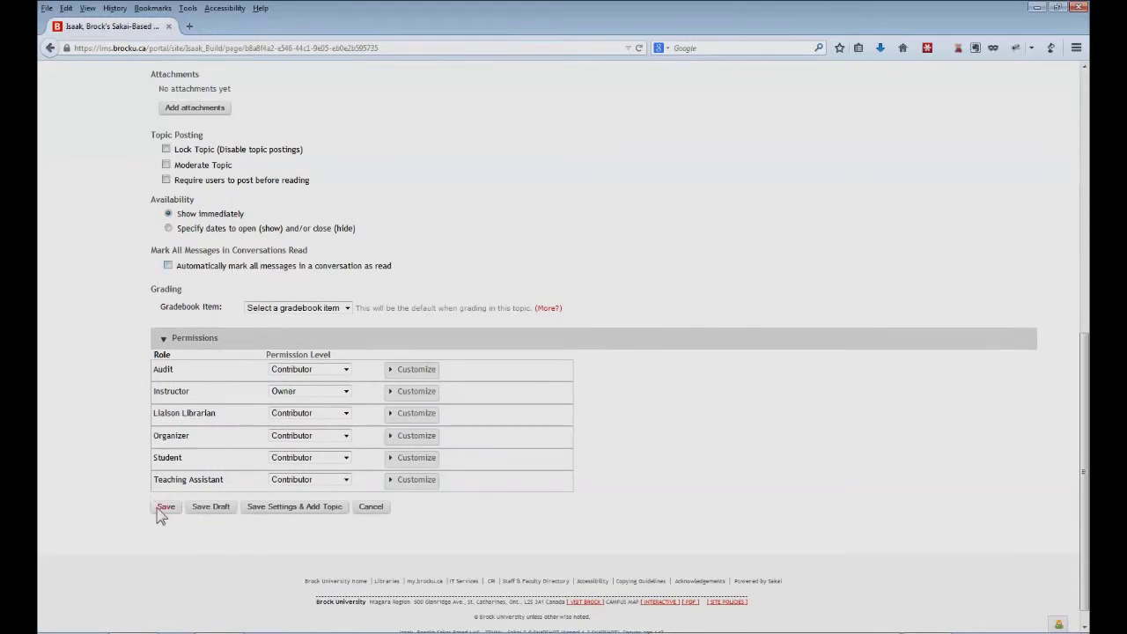
left_click(161, 509)
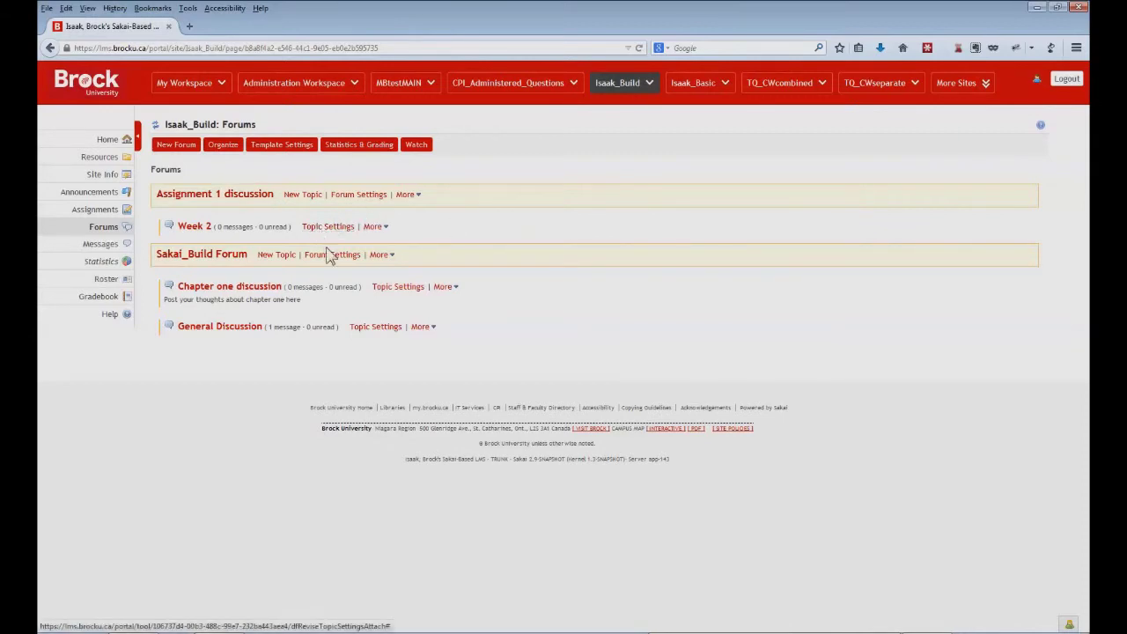
Open the Forums Default Settings Template page.
left_click(282, 145)
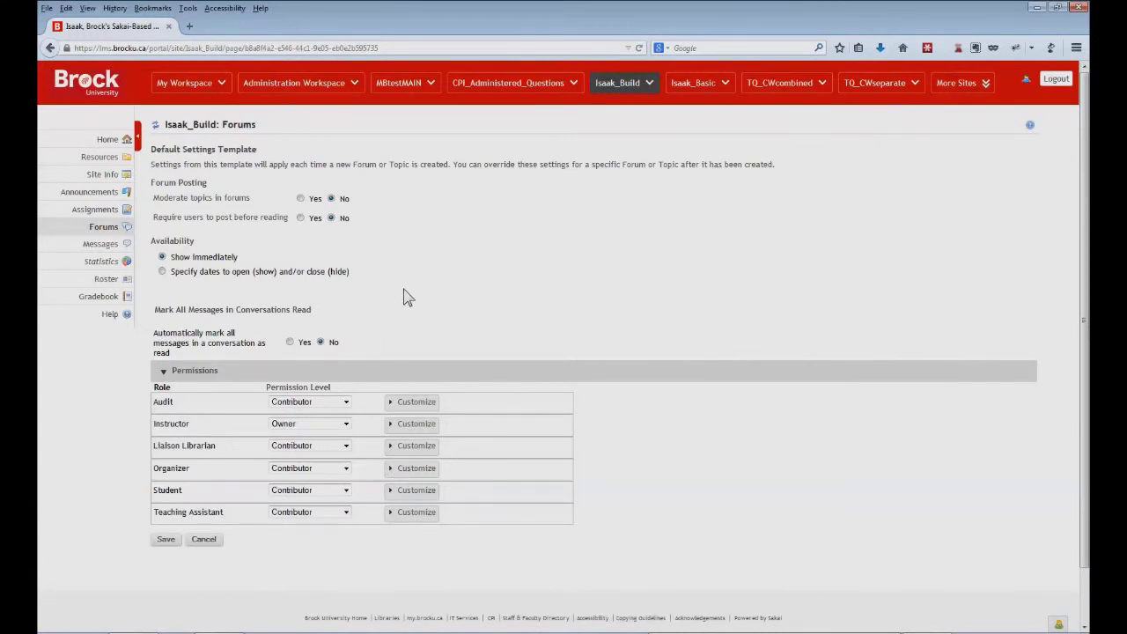
Customize the Student role to edit and delete Own messages, and save the template.
left_click(412, 490)
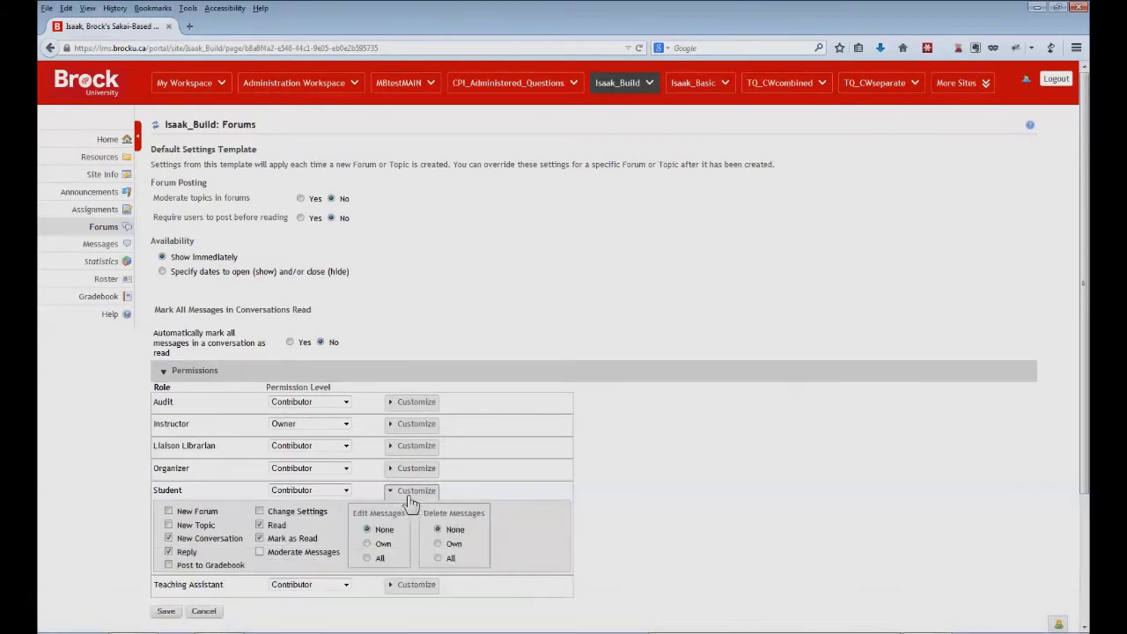
left_click(368, 544)
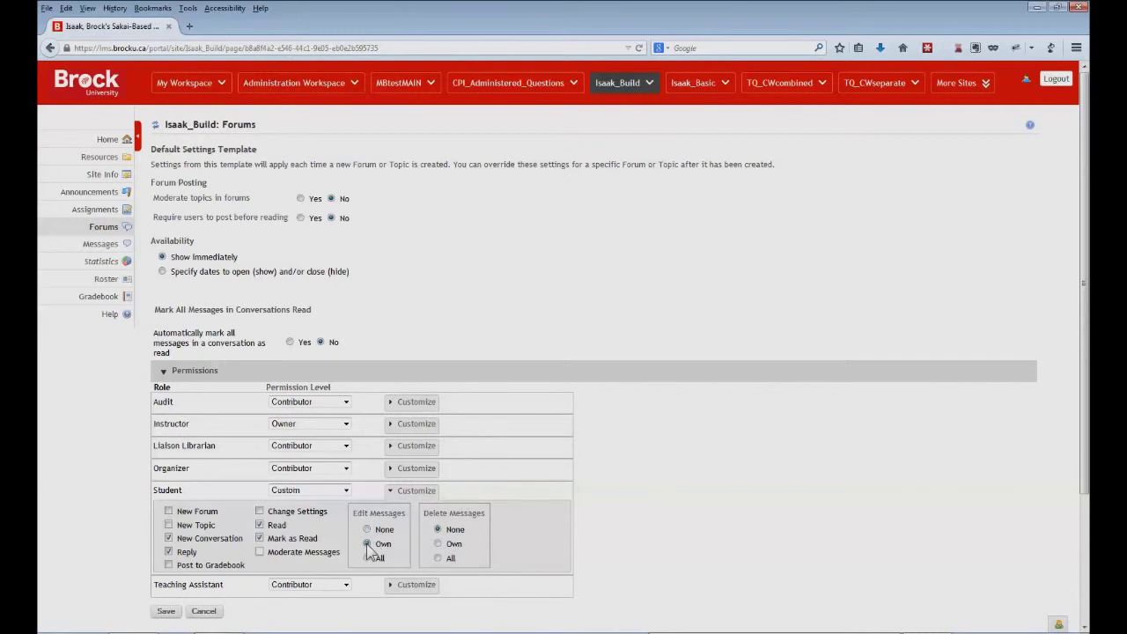
left_click(438, 544)
scroll(440, 308, "down", 2)
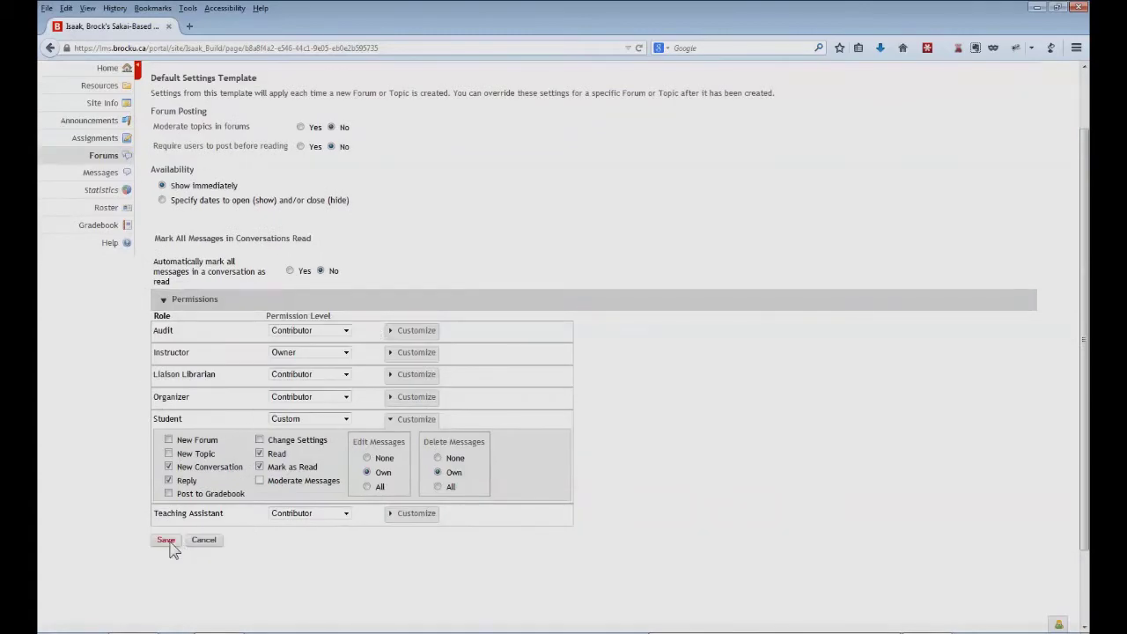
left_click(170, 543)
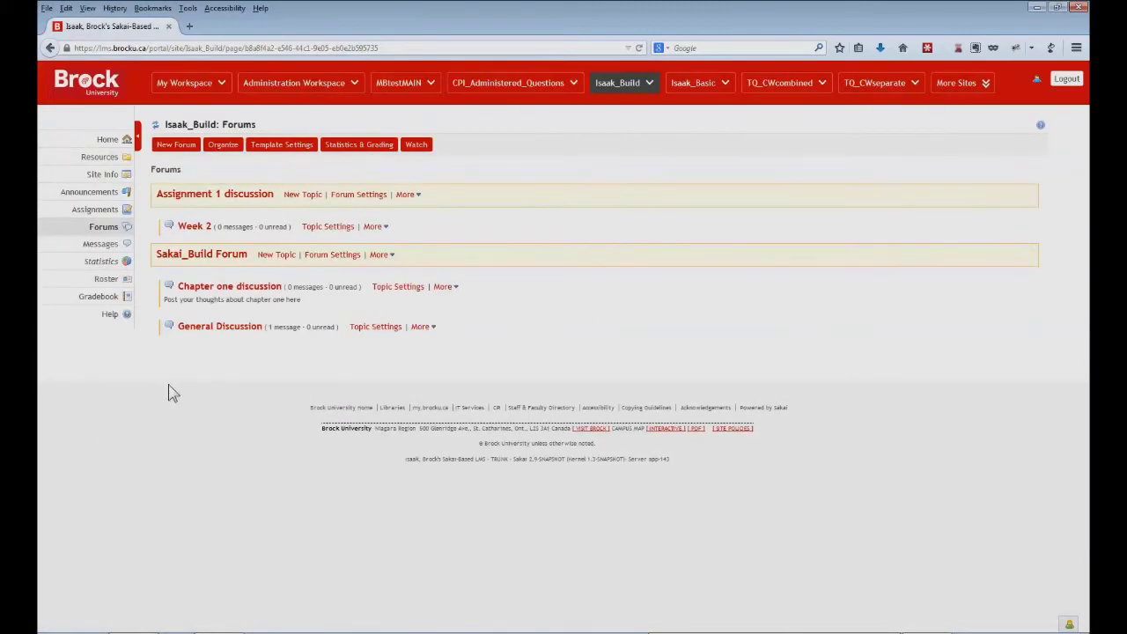
Recheck the Student permissions in Template Settings, then cancel back to Forums.
left_click(282, 152)
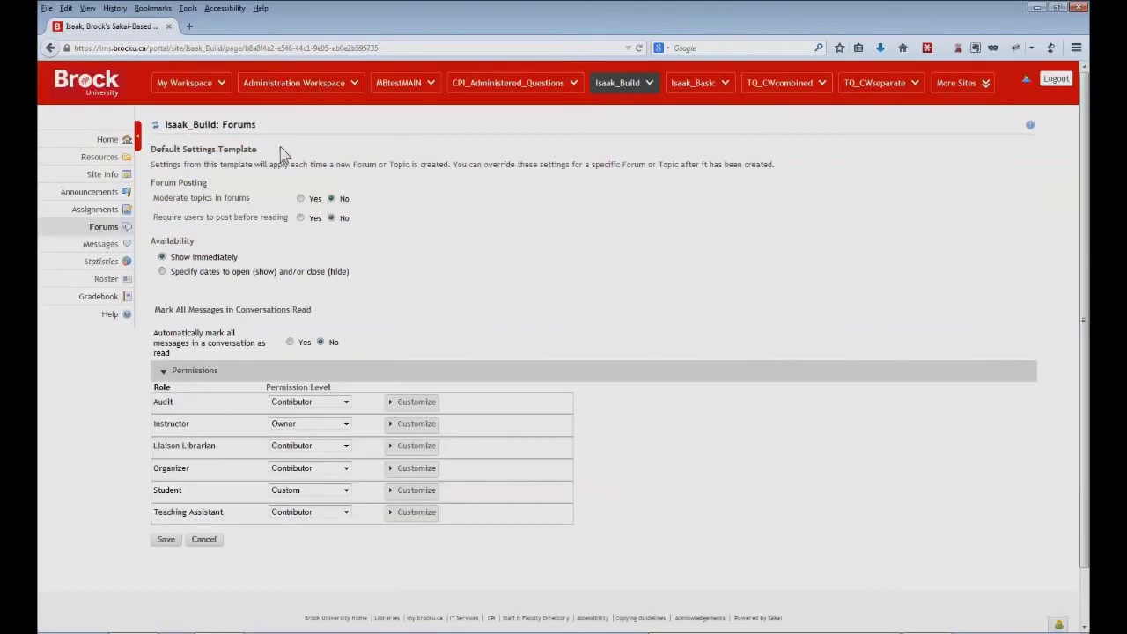
scroll(546, 269, "down", 2)
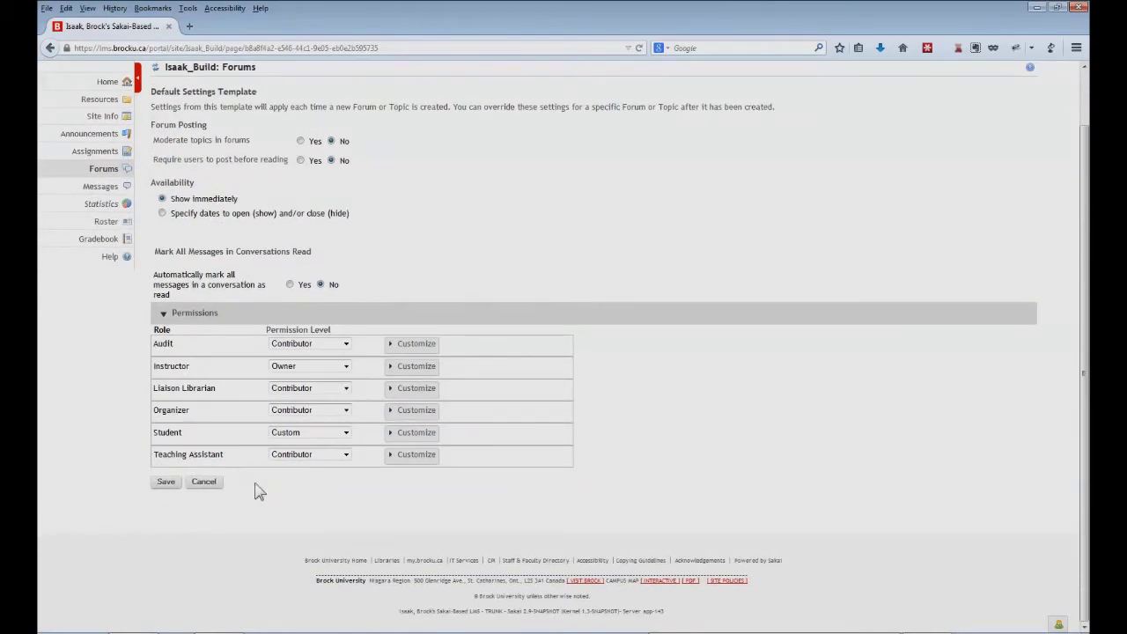
left_click(216, 482)
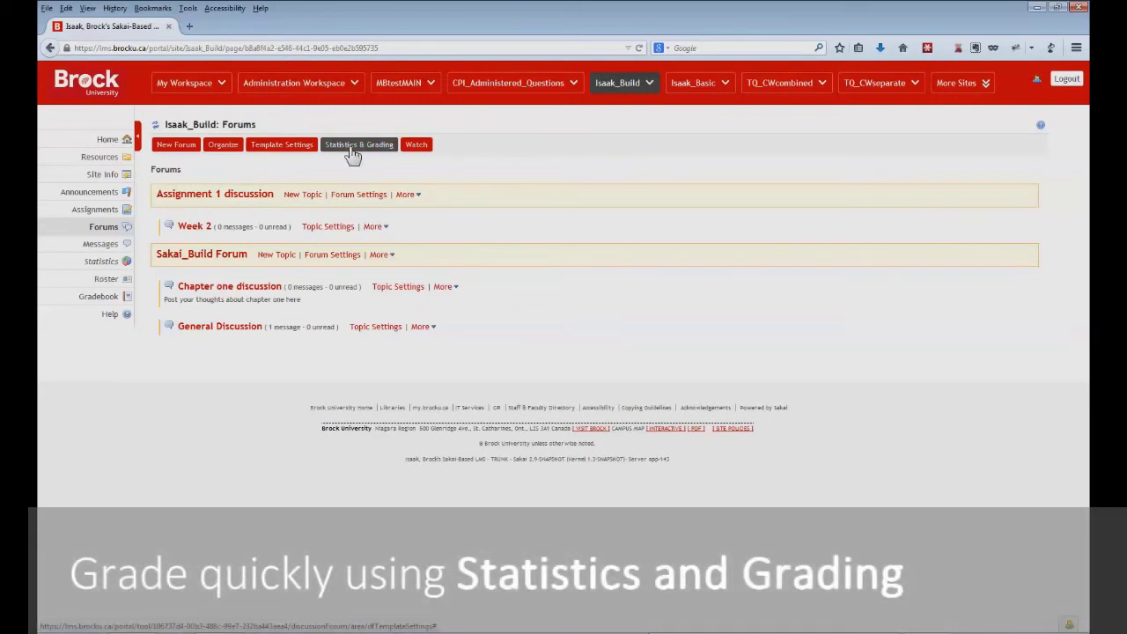
Open Statistics & Grading and view the first participant's message details.
left_click(352, 146)
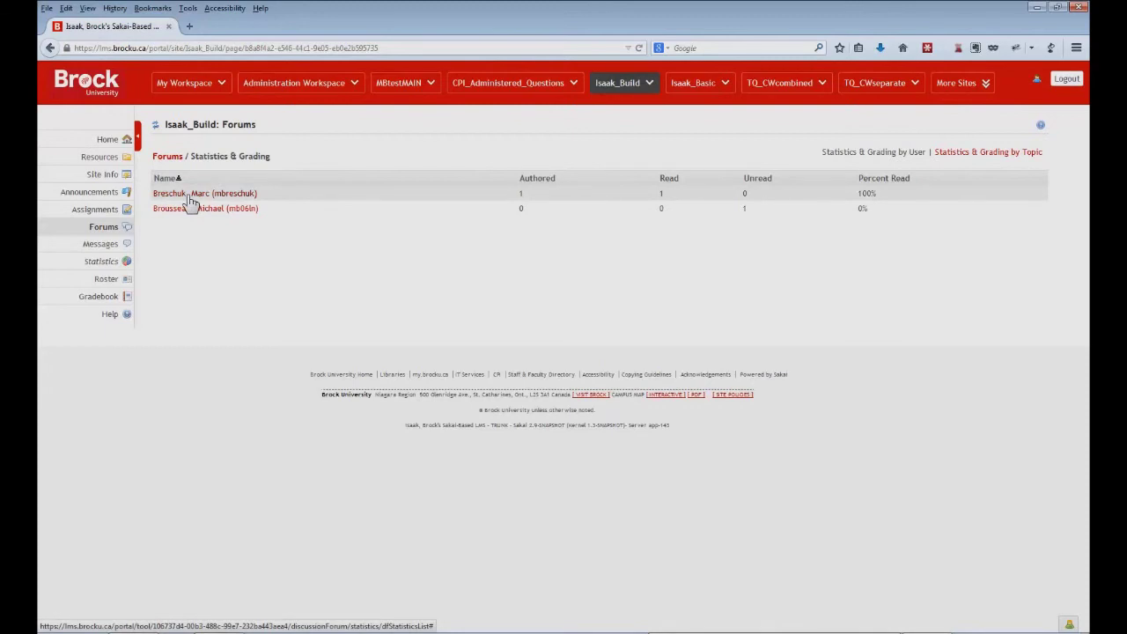
left_click(189, 196)
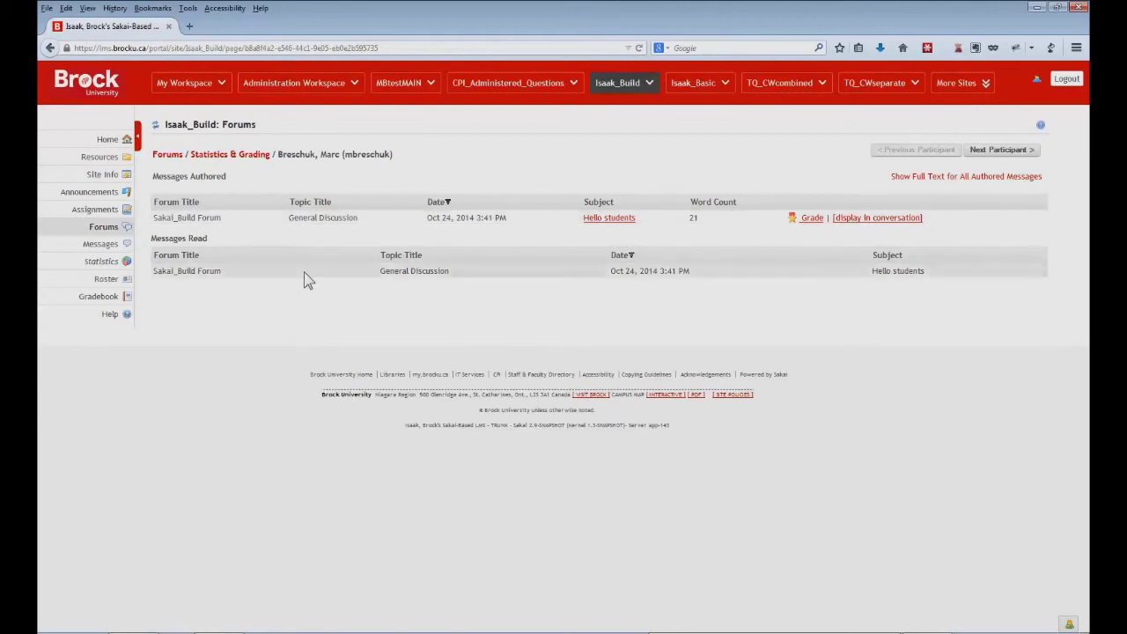
Read the first participant's 'Hello students' message in full, then return to the main Forums list.
left_click(609, 220)
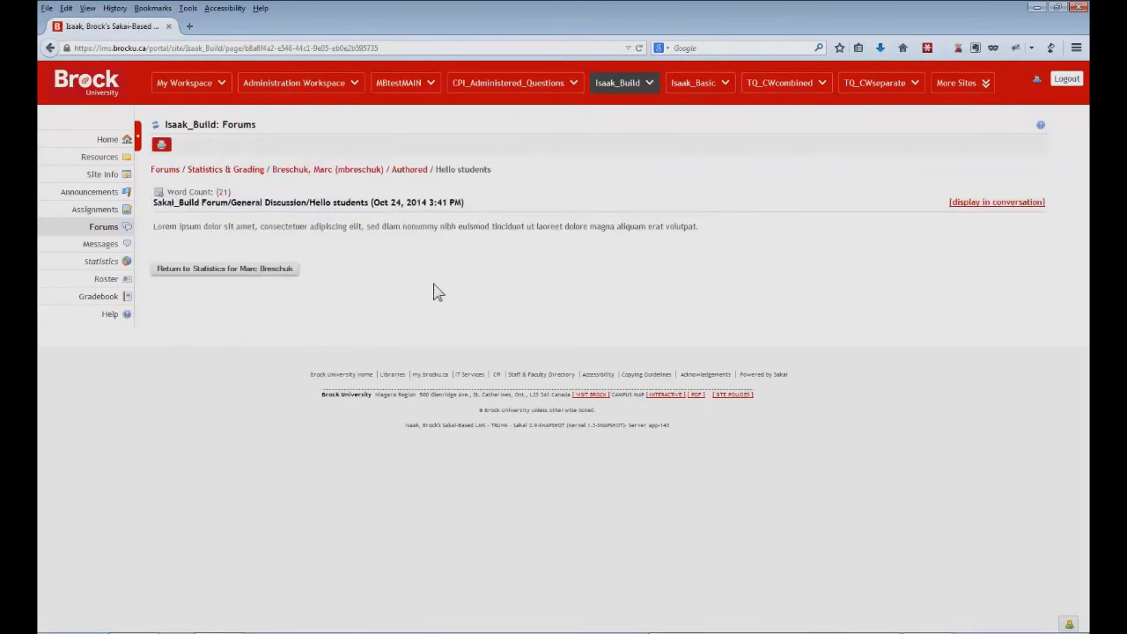
left_click(156, 126)
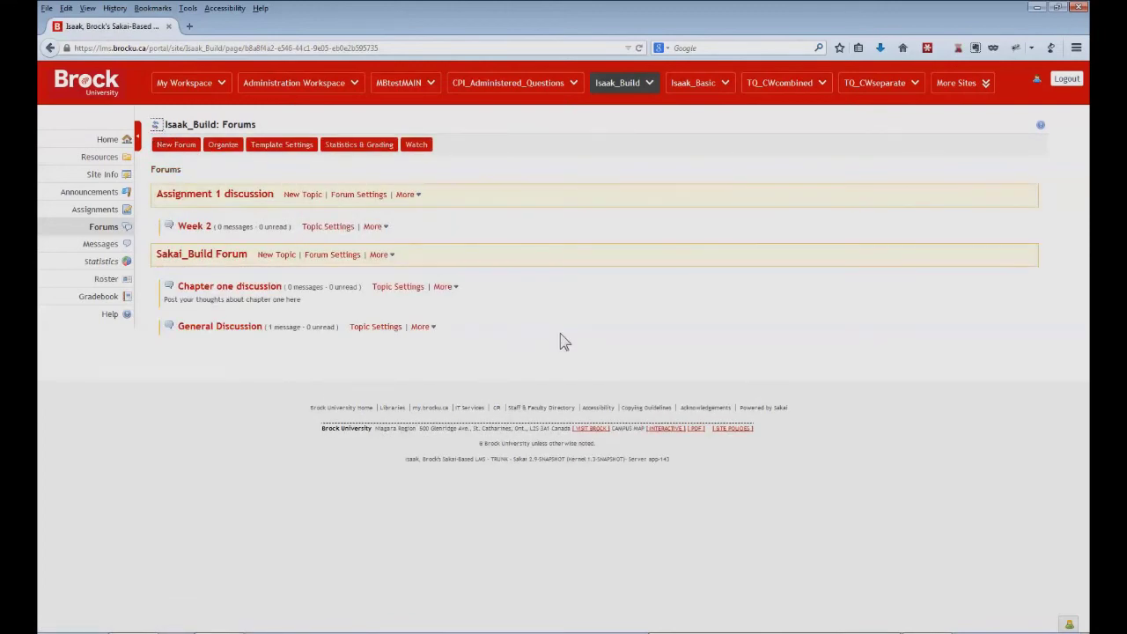